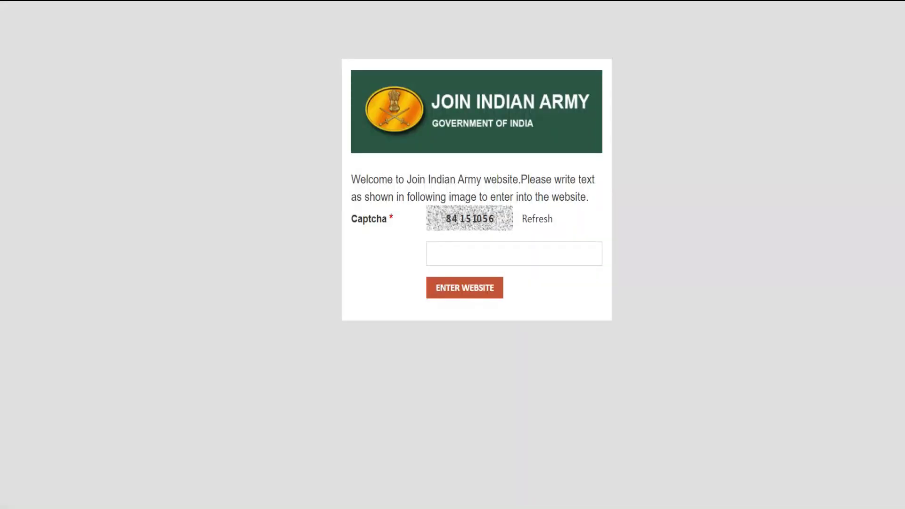
Fill in the displayed captcha code and enter the Join Indian Army website
click(513, 253)
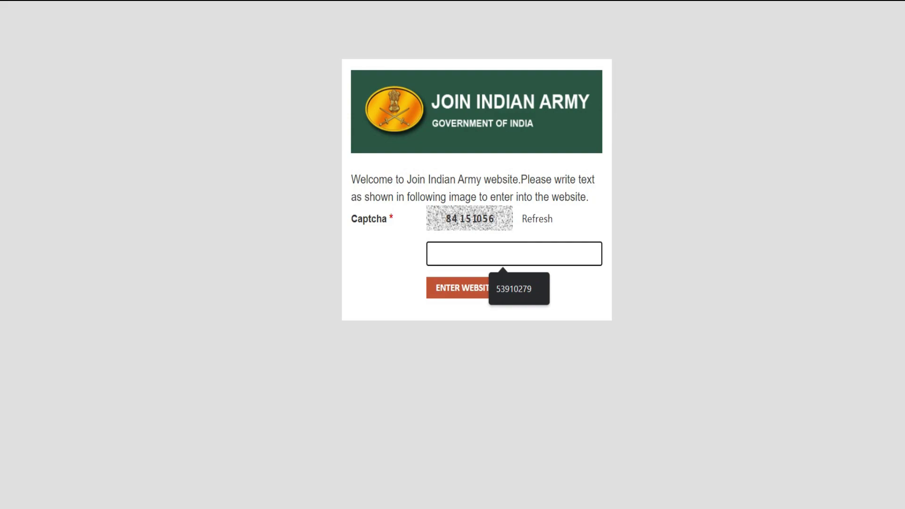
text(84)
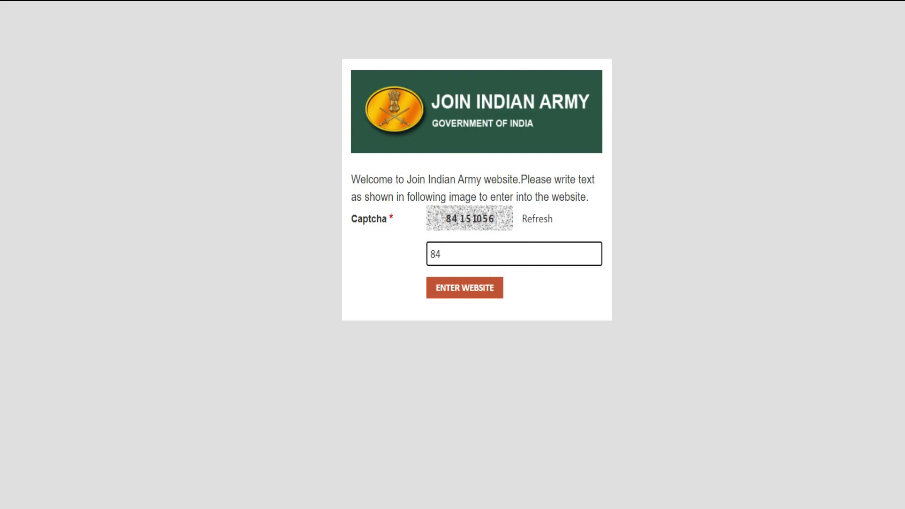
text(151056)
key(Tab)
key(Return)
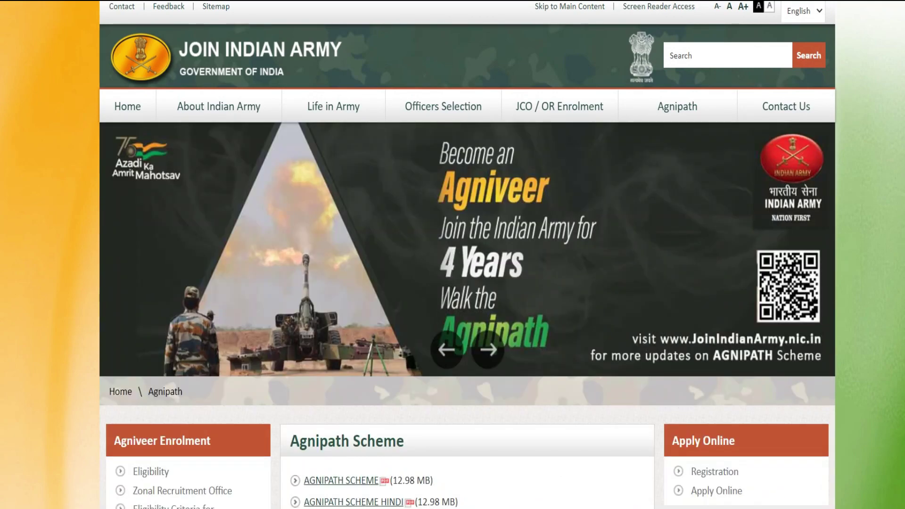
Open the Agnipath Eligibility page and look over the fields of its form
mouse_move(678, 106)
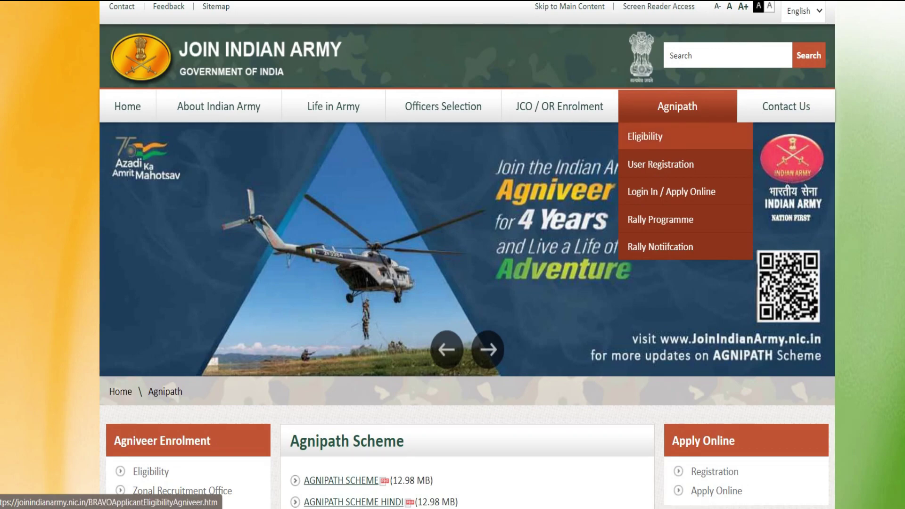
click(644, 136)
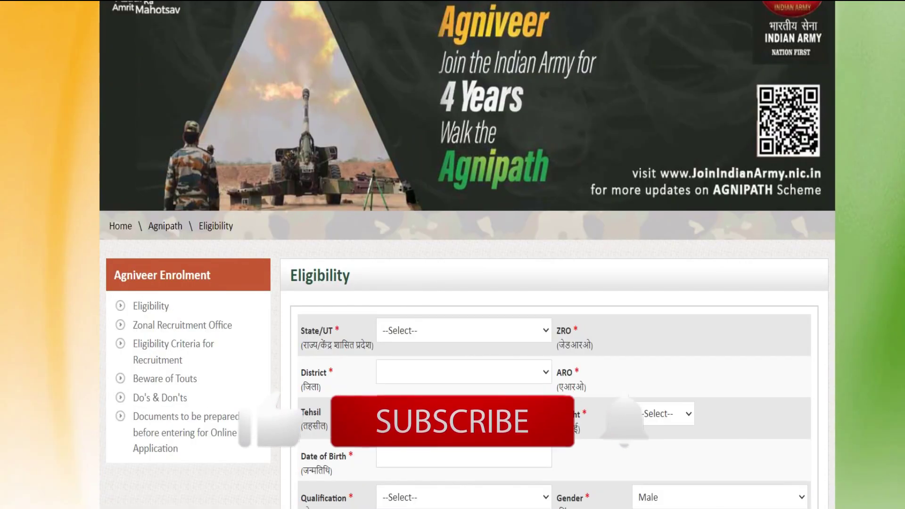
scroll(347, 355, down, 2)
scroll(302, 424, up, 1)
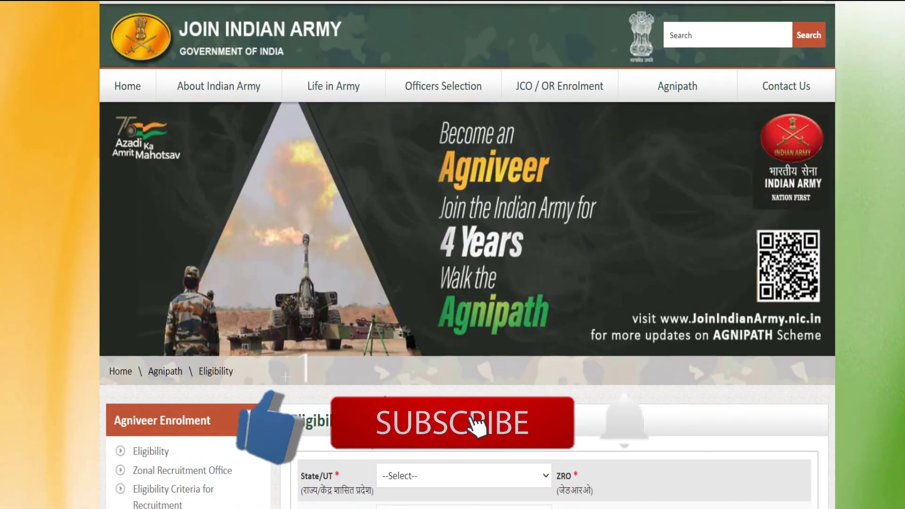
scroll(452, 255, down, 9)
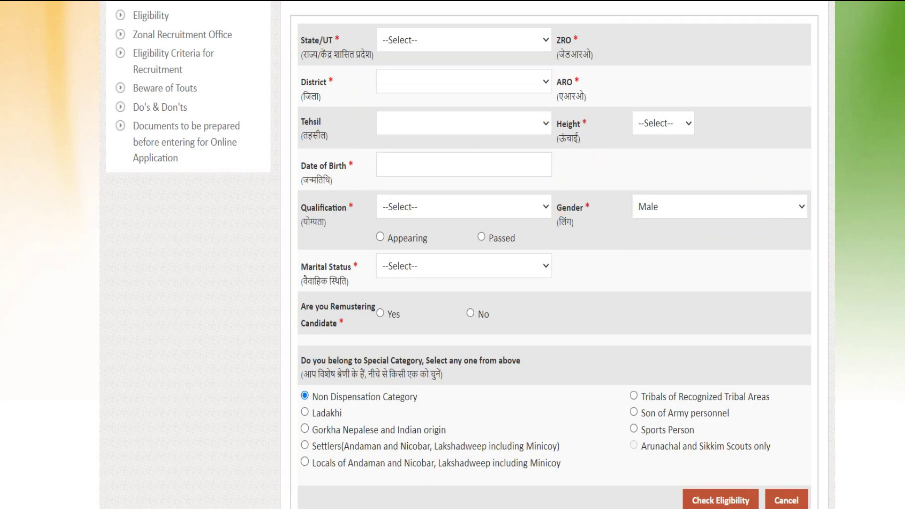
scroll(471, 254, up, 5)
scroll(471, 255, down, 4)
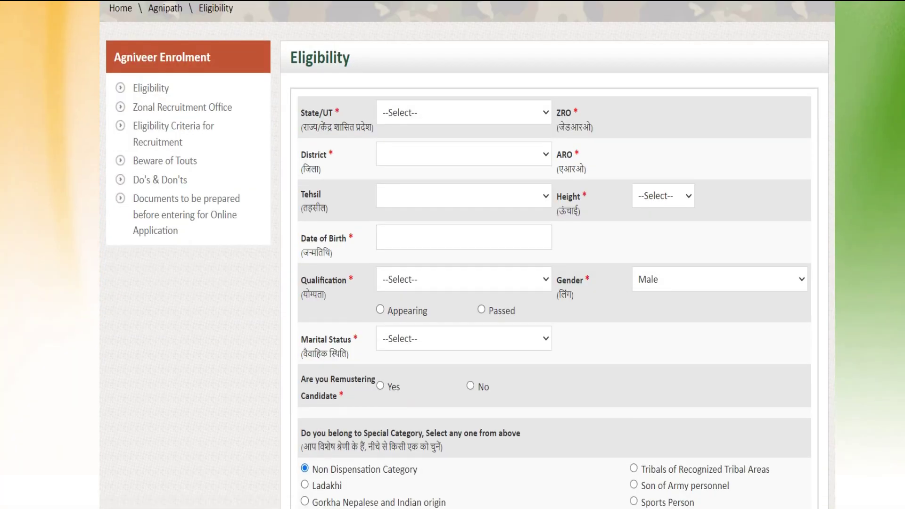
Set the State/UT to UTTAR PRADESH and the District to LUCKNOW in the eligibility form
click(464, 113)
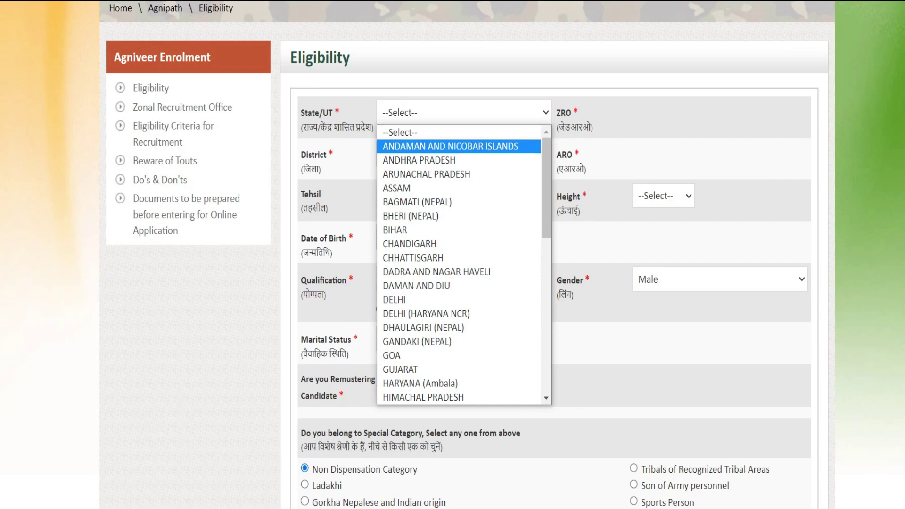
drag(546, 165, 546, 313)
scroll(414, 371, down, 1)
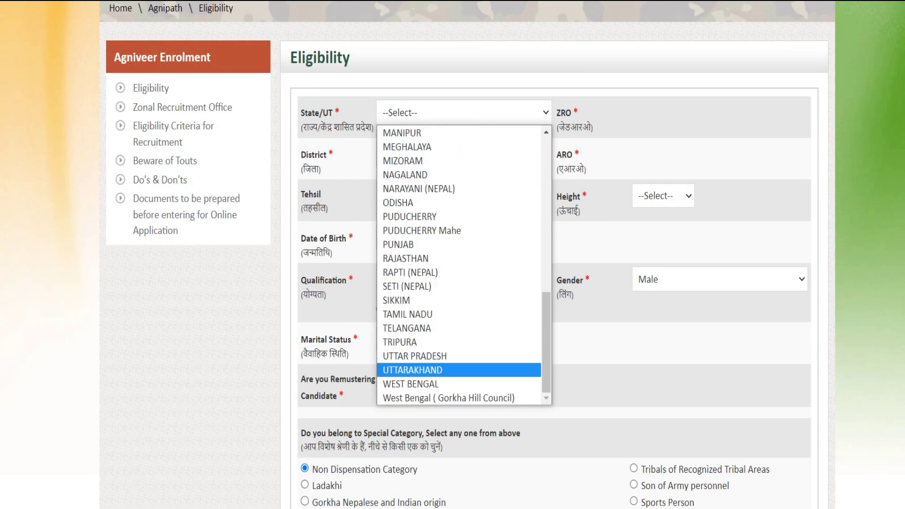
click(415, 356)
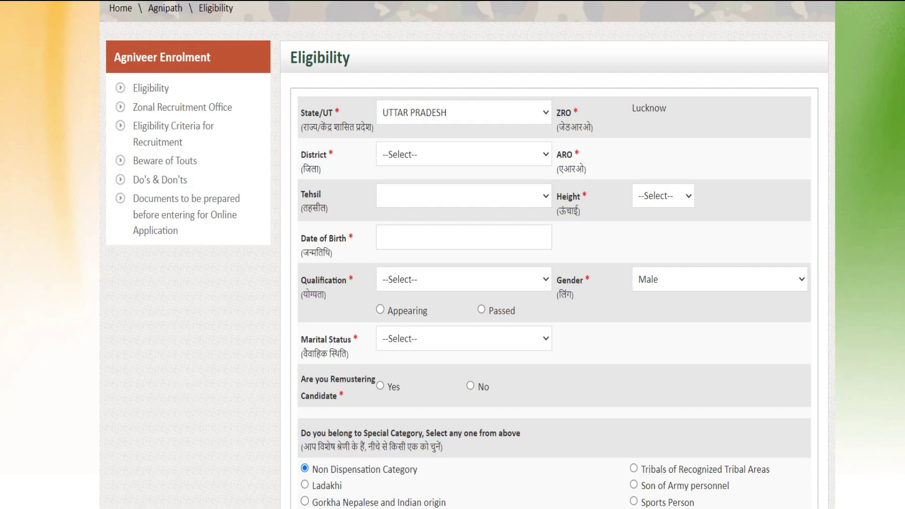
click(464, 154)
key(l)
key(l)
key(l)
key(l)
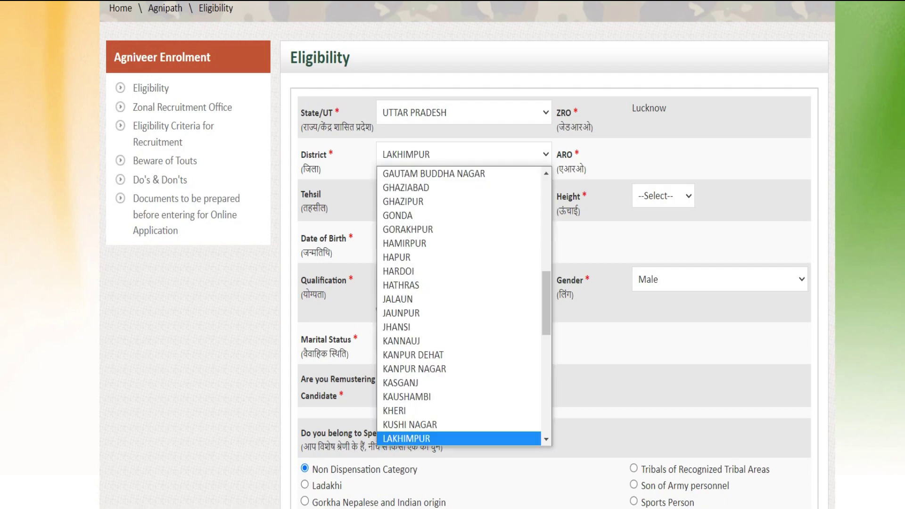
key(Return)
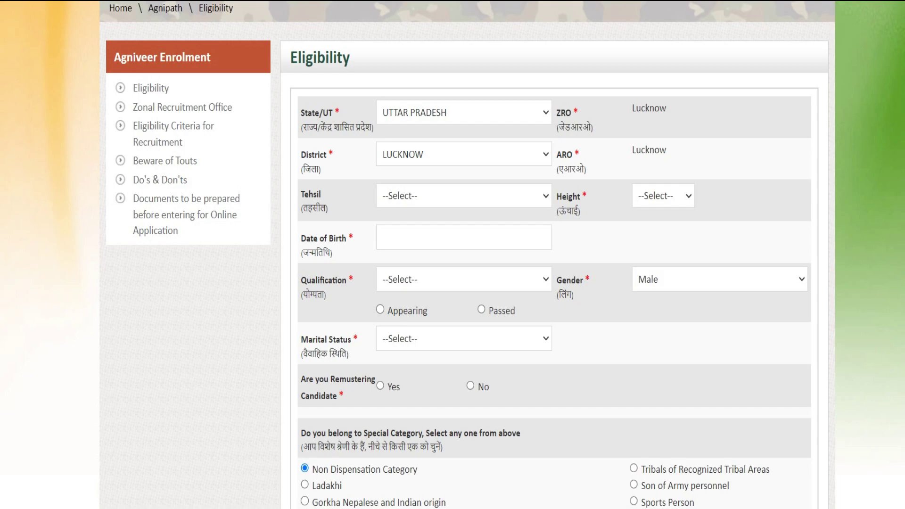
Set the Tehsil to Lucknow and the Height to 149
click(463, 196)
key(l)
key(Return)
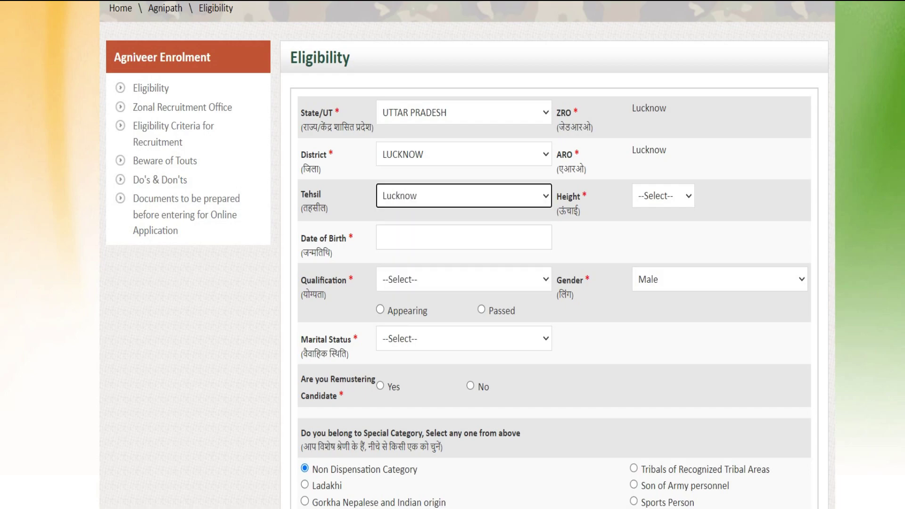
click(663, 196)
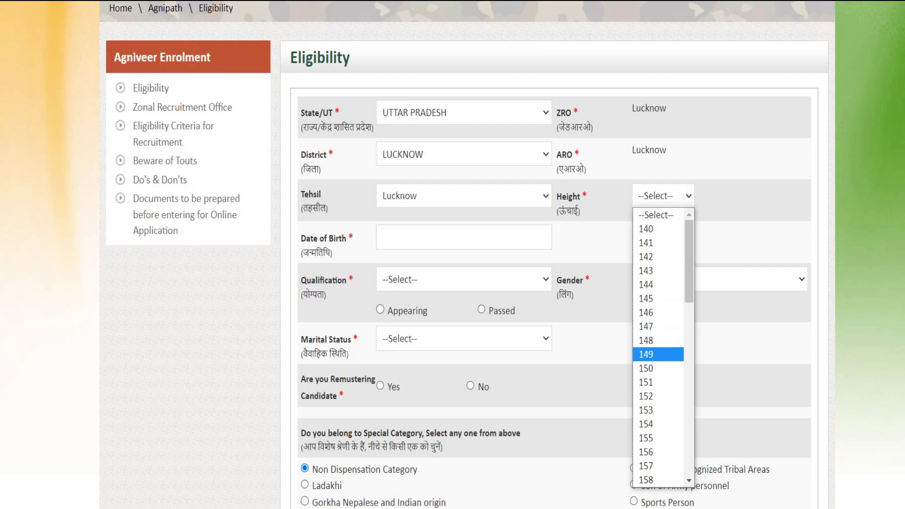
key(Return)
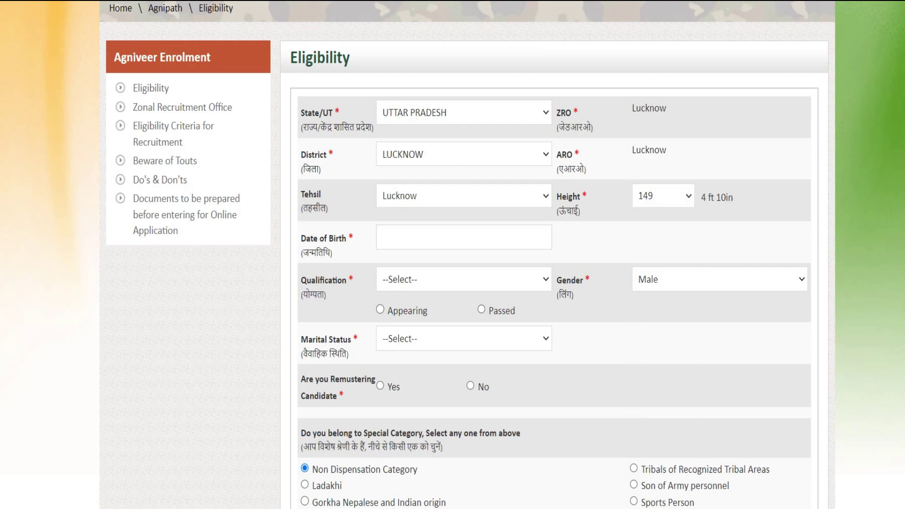
Fill in the applicant's date of birth and set the Qualification to 10th, marked as Passed
click(463, 237)
click(477, 269)
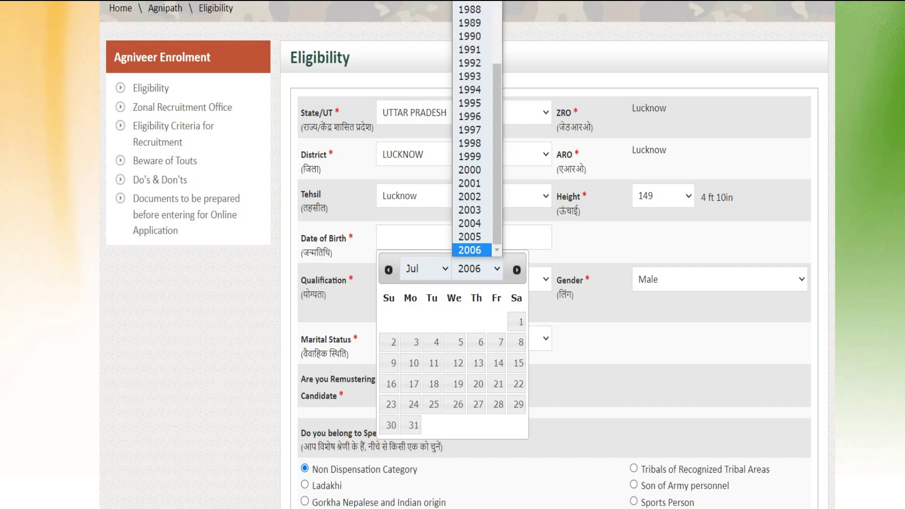
key(Up)
key(Up)
key(Up)
key(Up)
key(Up)
key(Up)
key(Up)
key(Up)
key(Up)
key(Up)
key(Up)
key(Up)
key(Up)
key(Up)
key(Up)
key(Up)
key(Up)
key(Up)
key(Up)
key(Up)
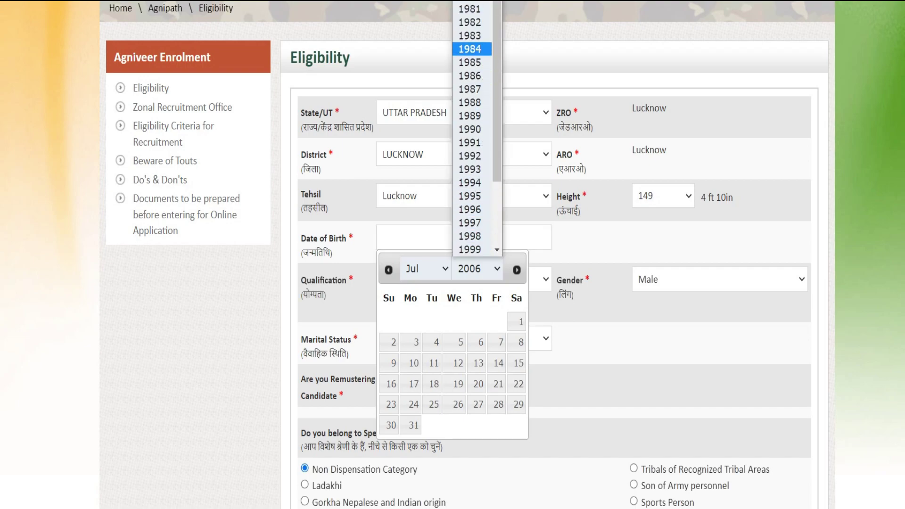
key(Up)
key(Return)
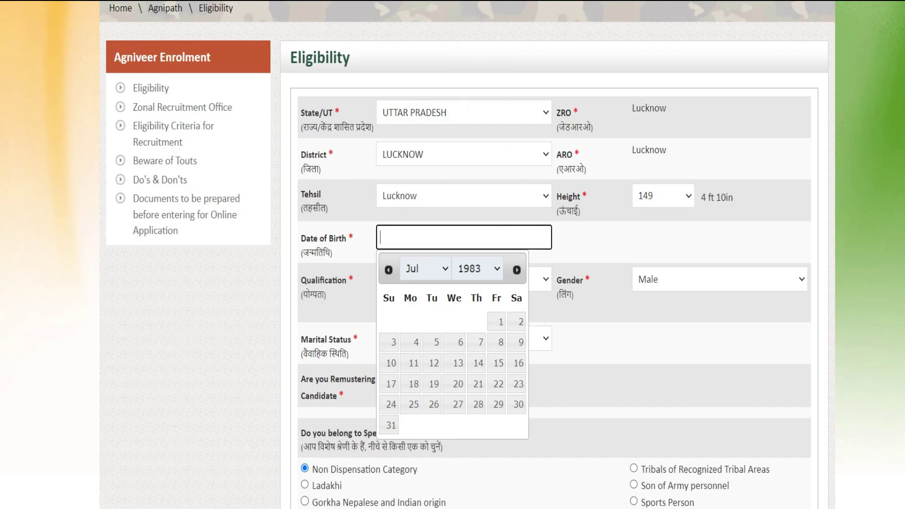
key(Return)
key(Tab)
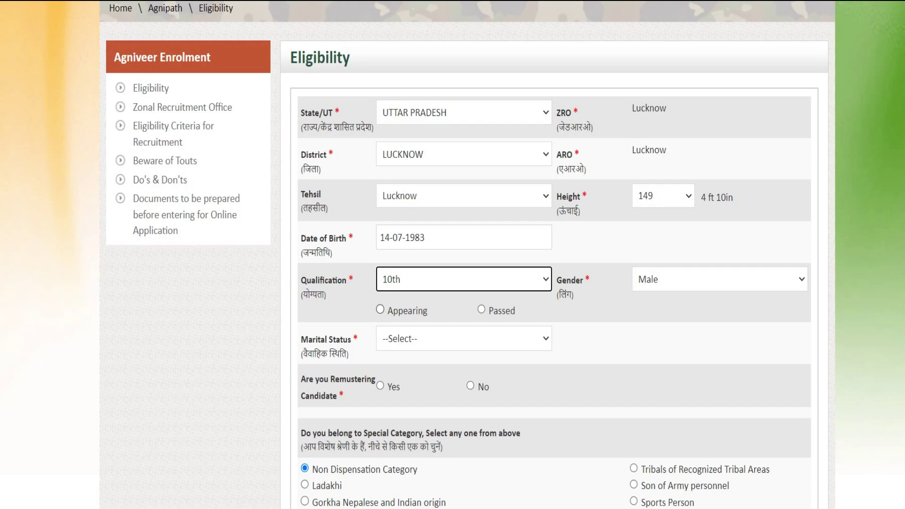
click(481, 309)
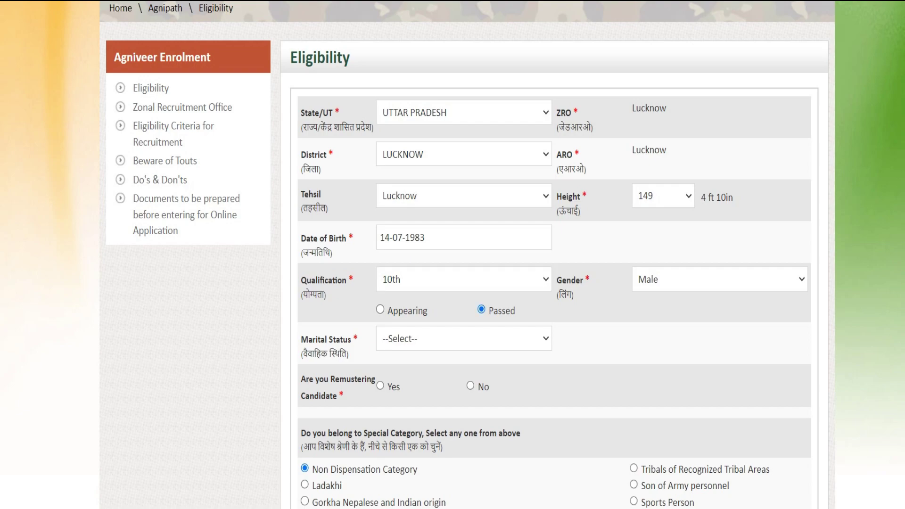
Set the Marital Status to Unmarried and answer Yes to the remustering candidate question
click(463, 338)
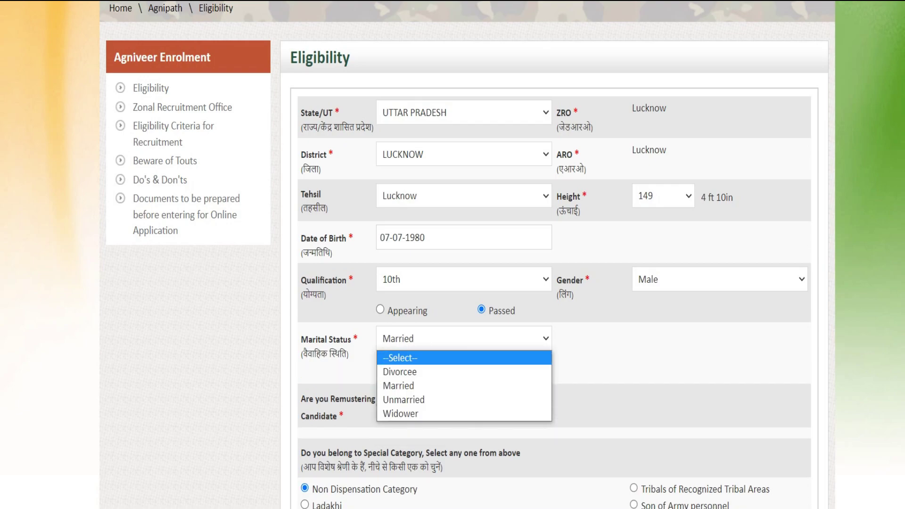
click(424, 399)
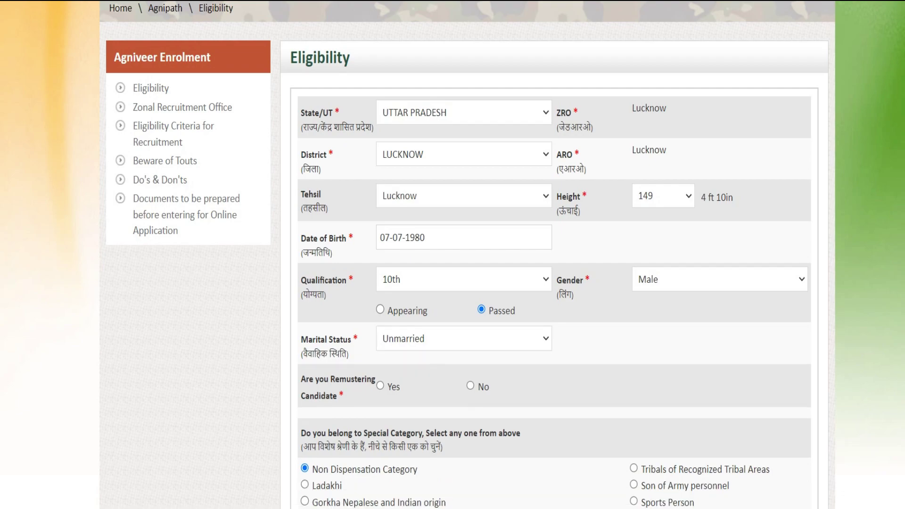
scroll(424, 399, down, 3)
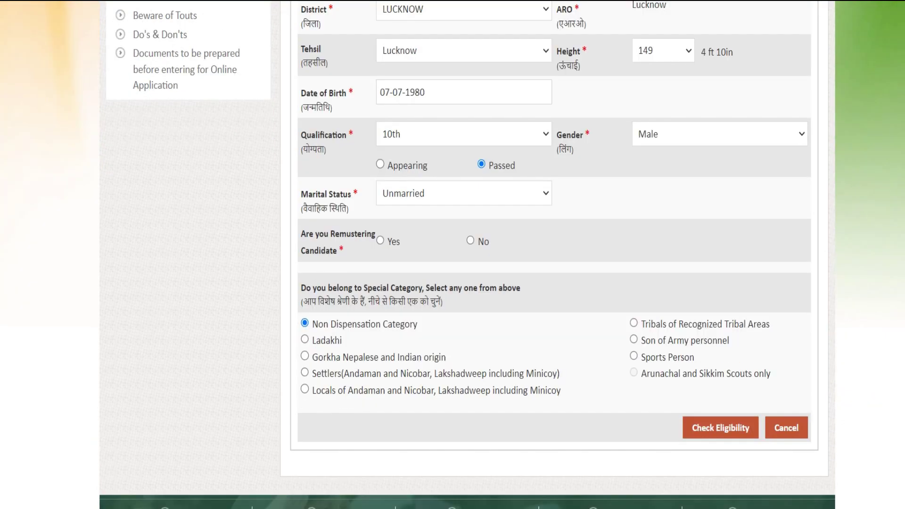
click(379, 240)
Try the Son of Army personnel special category, view its sub categories, and switch back to Non Dispensation Category
click(633, 339)
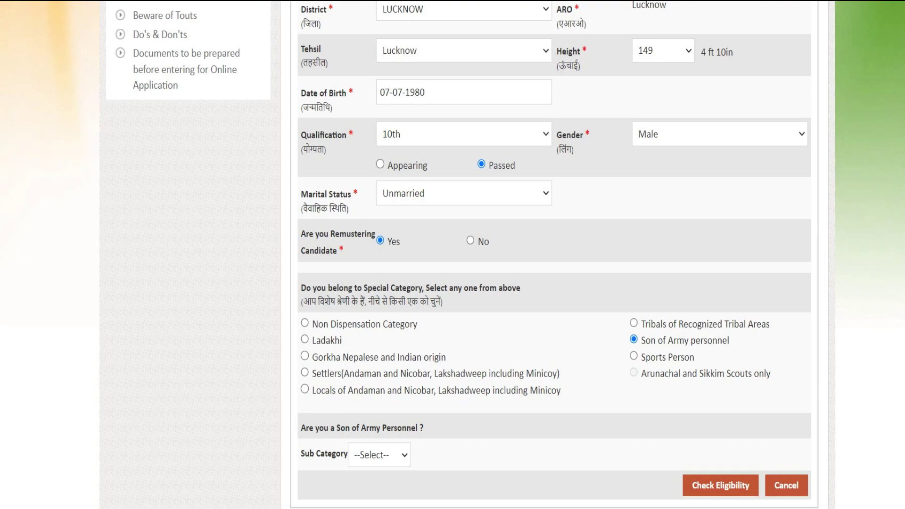
click(379, 455)
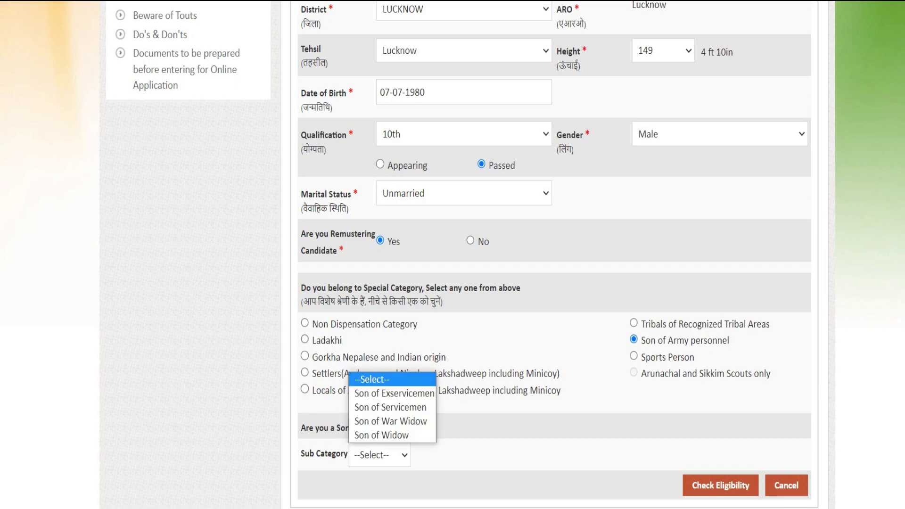
key(Escape)
click(305, 323)
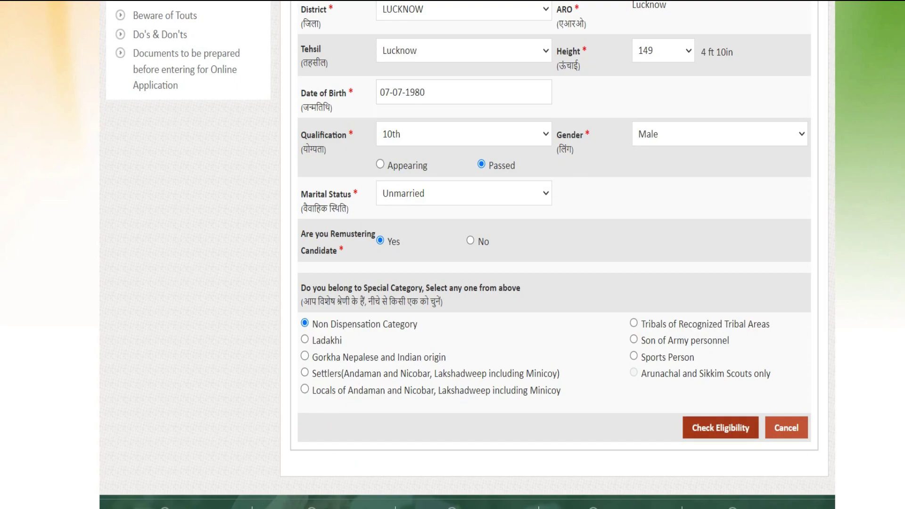
Run the eligibility check on the completed form and review the result against the entered details
click(720, 427)
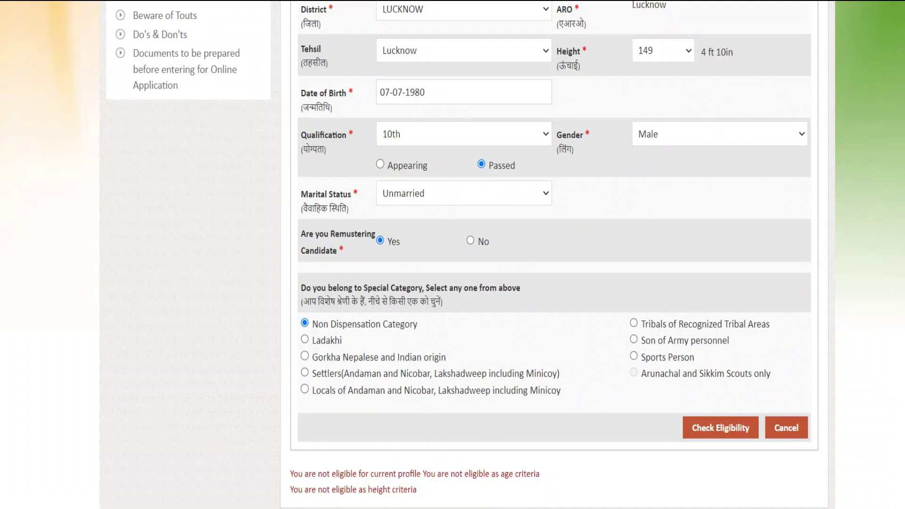
scroll(453, 254, down, 3)
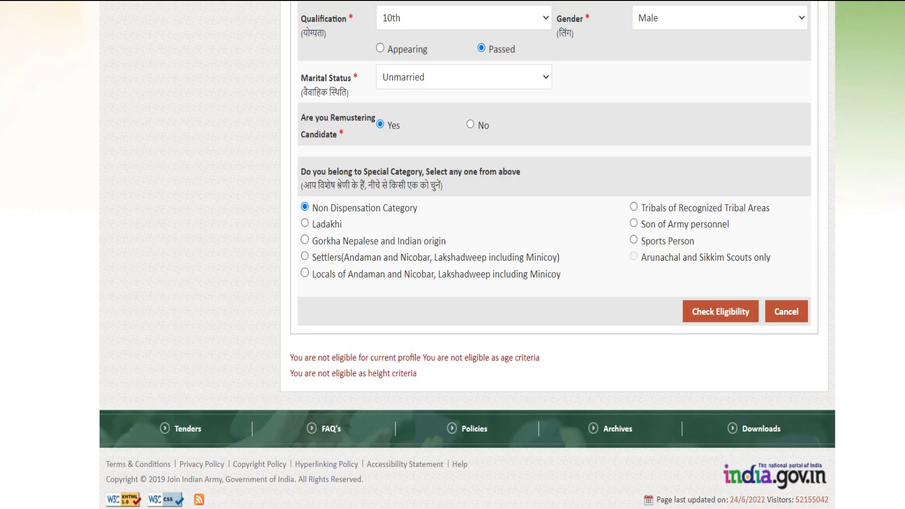
scroll(453, 254, up, 7)
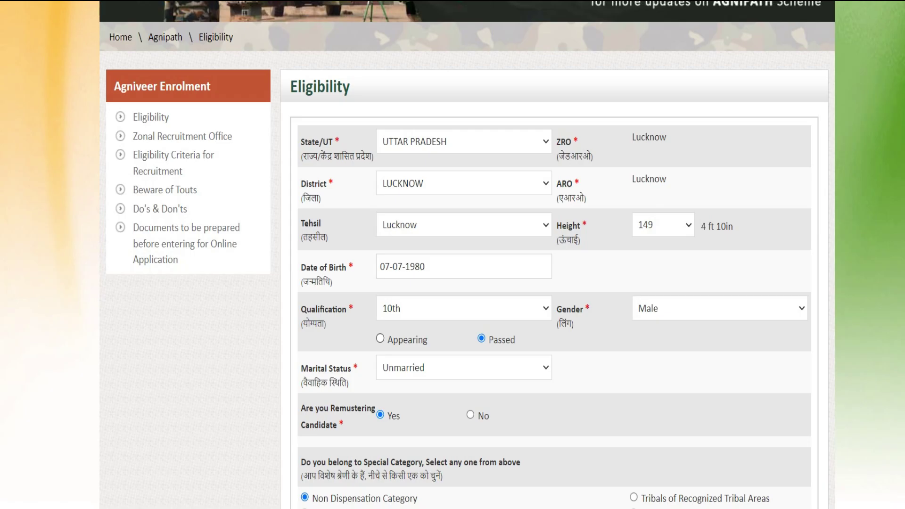
Open the Agnipath User Registration page, go through the instructions, and continue to the registration form
mouse_move(678, 106)
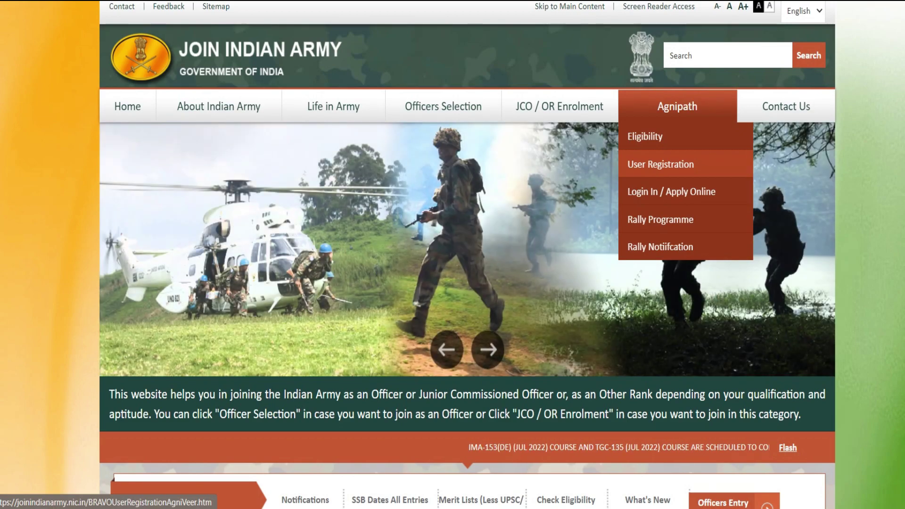
click(660, 164)
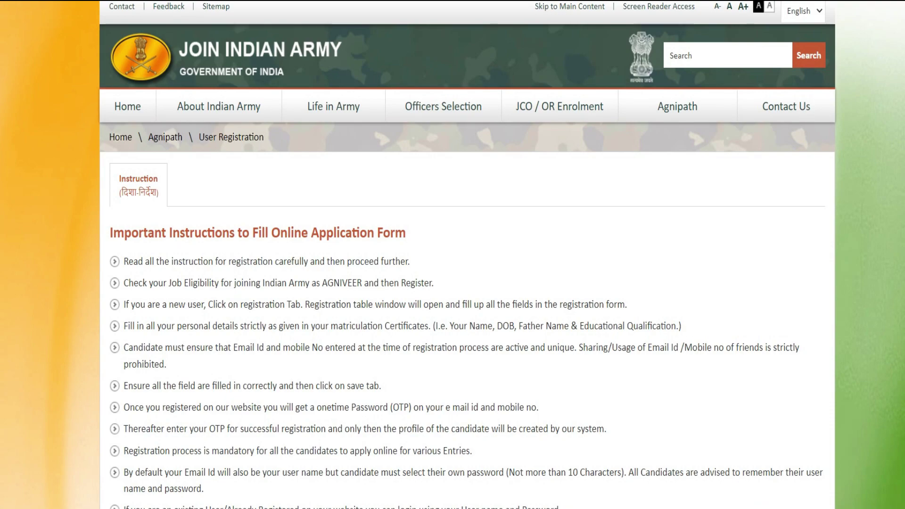
scroll(467, 282, down, 3)
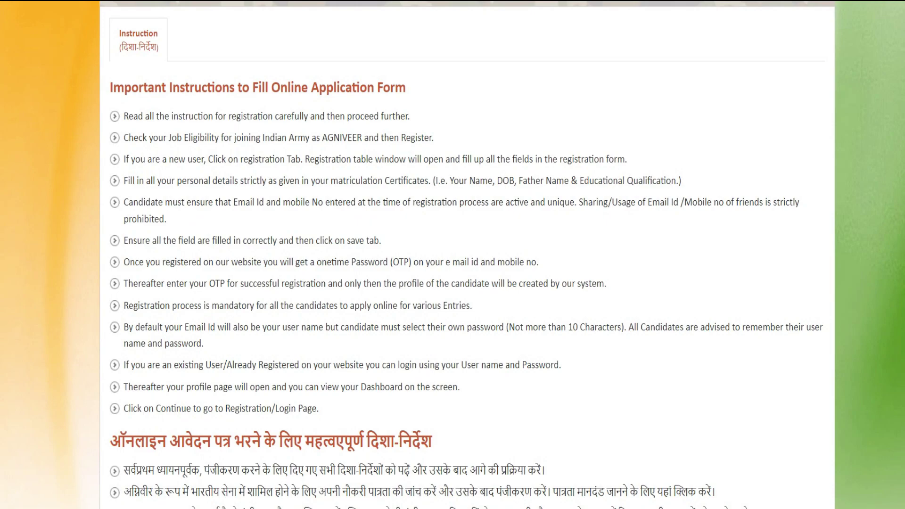
scroll(466, 255, down, 8)
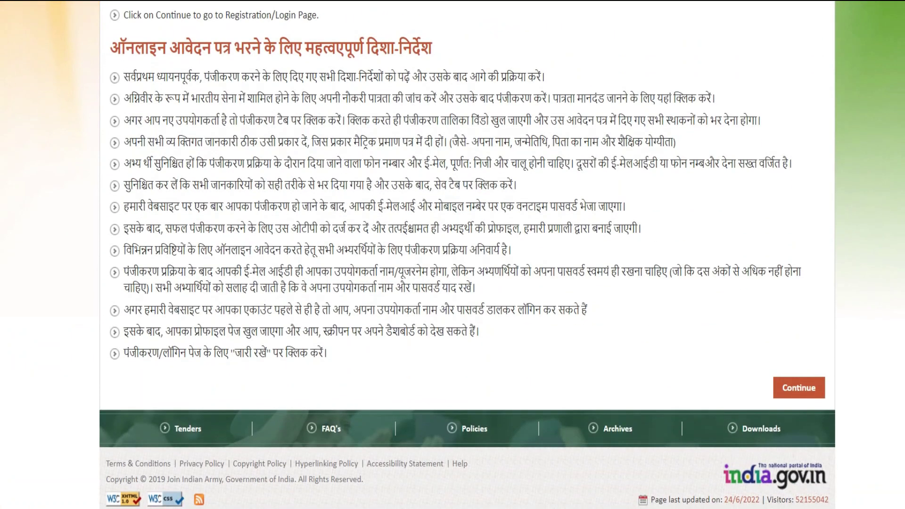
click(799, 387)
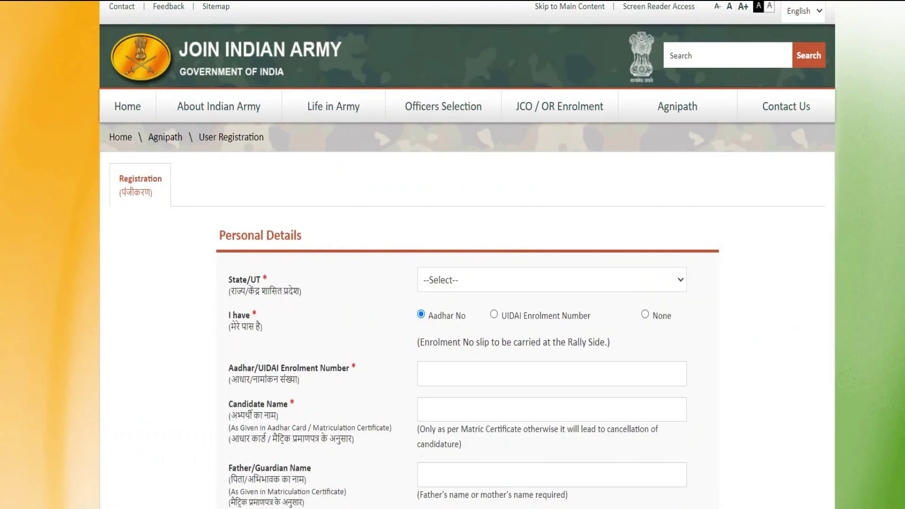
Set the State/UT in the Personal Details section to UTTAR PRADESH
scroll(466, 255, down, 1)
scroll(466, 255, down, 3)
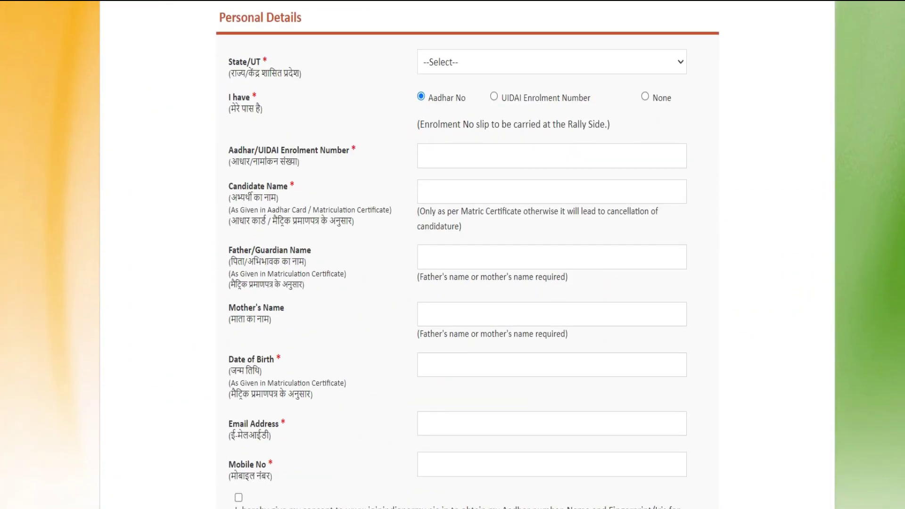
scroll(476, 221, down, 7)
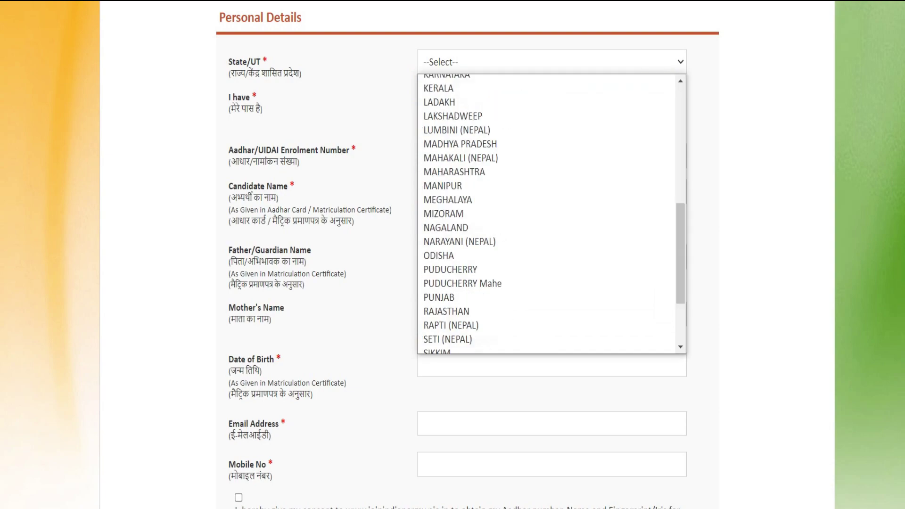
click(476, 305)
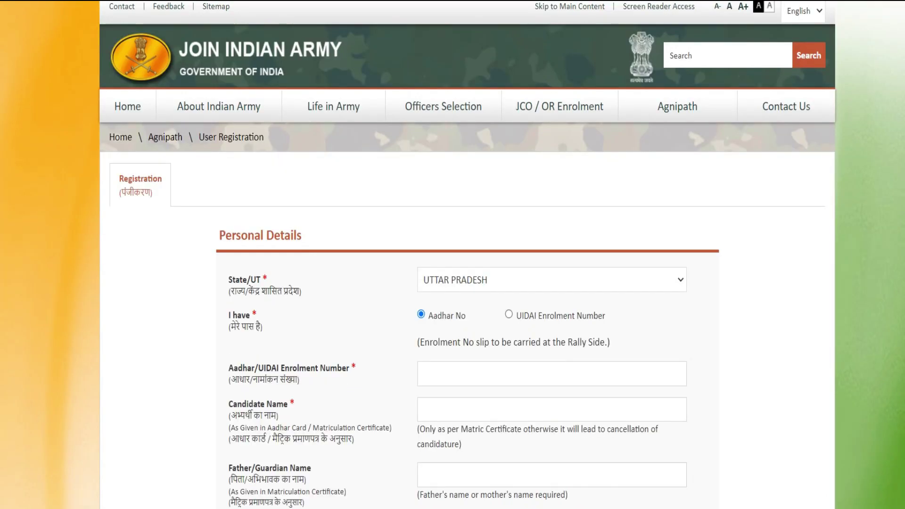
Go through the Aadhar number, candidate name, parents' names, date of birth, email address and mobile number fields of the form
scroll(453, 254, down, 6)
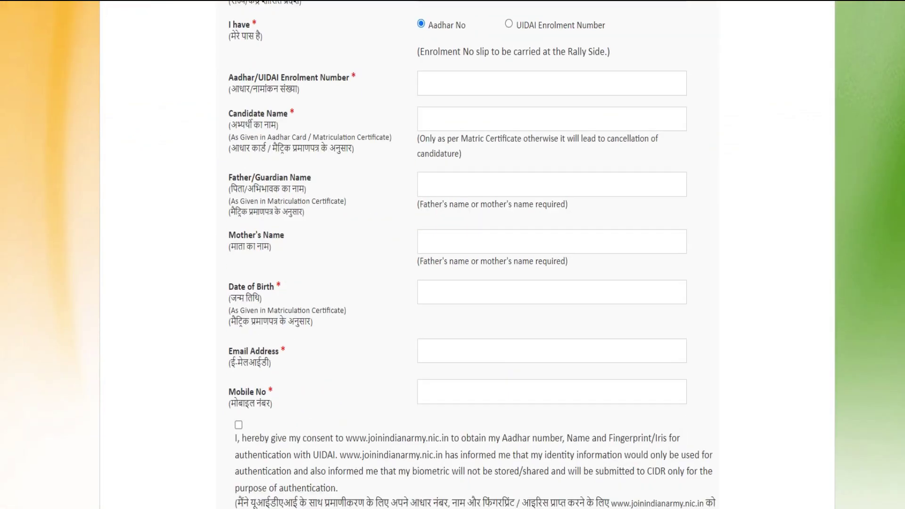
click(421, 83)
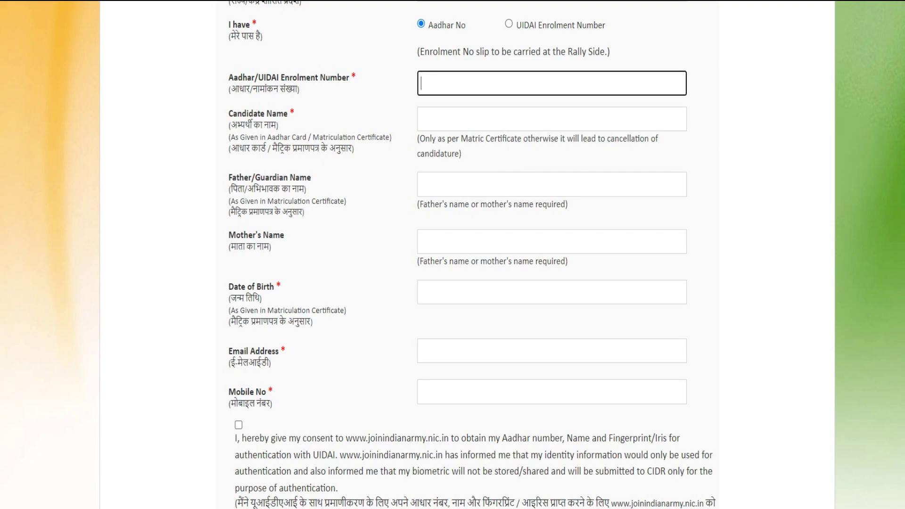
click(421, 118)
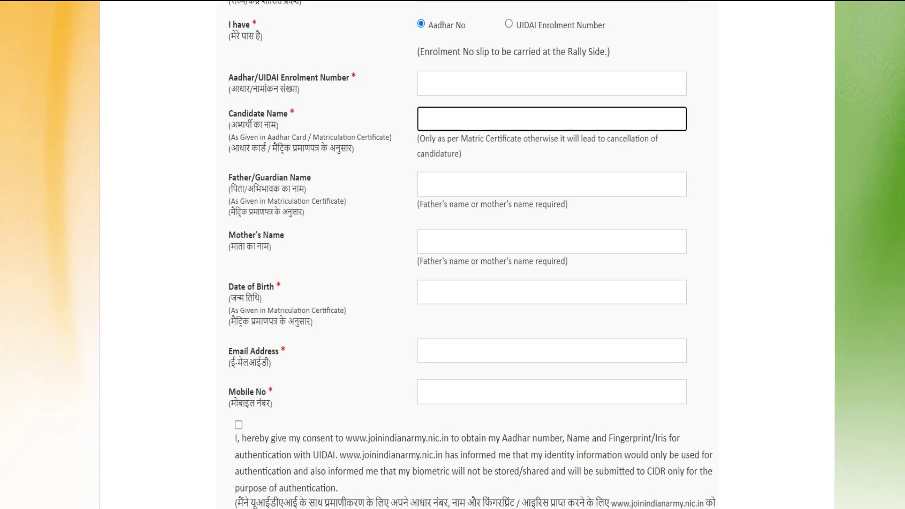
click(421, 184)
click(421, 242)
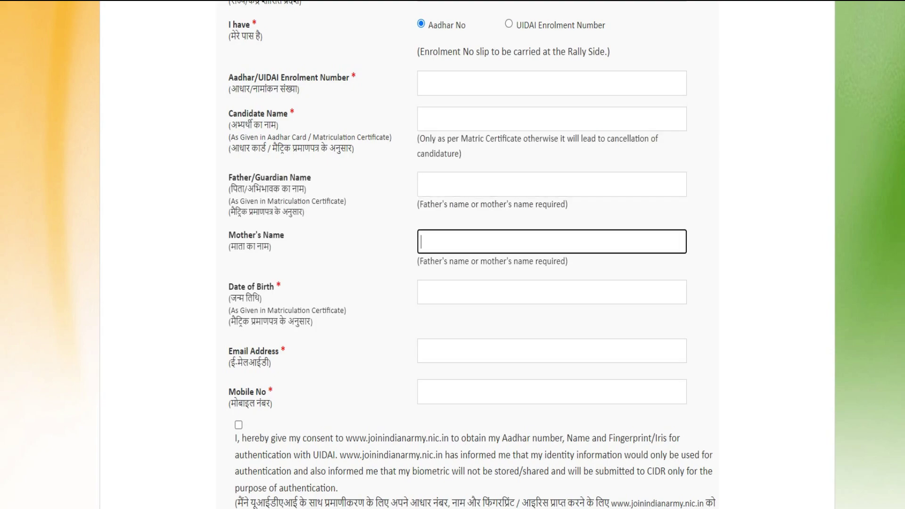
click(421, 292)
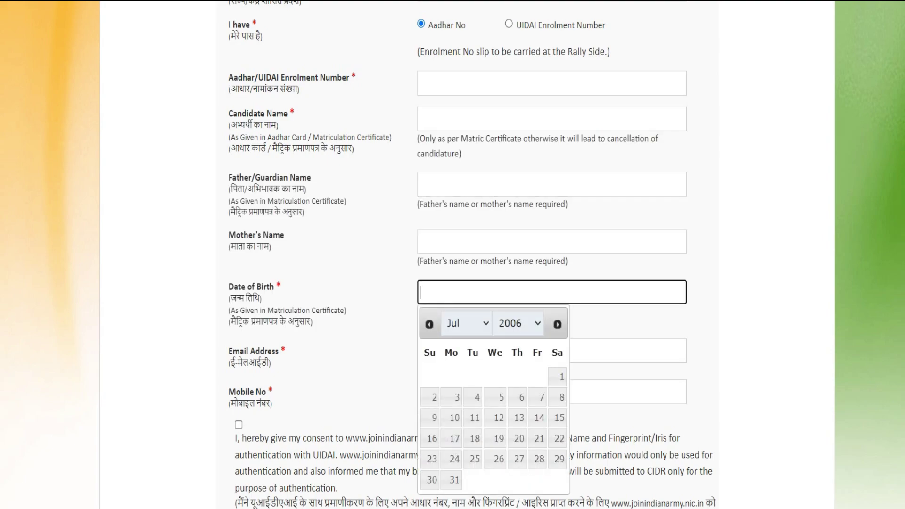
click(627, 321)
scroll(467, 255, down, 3)
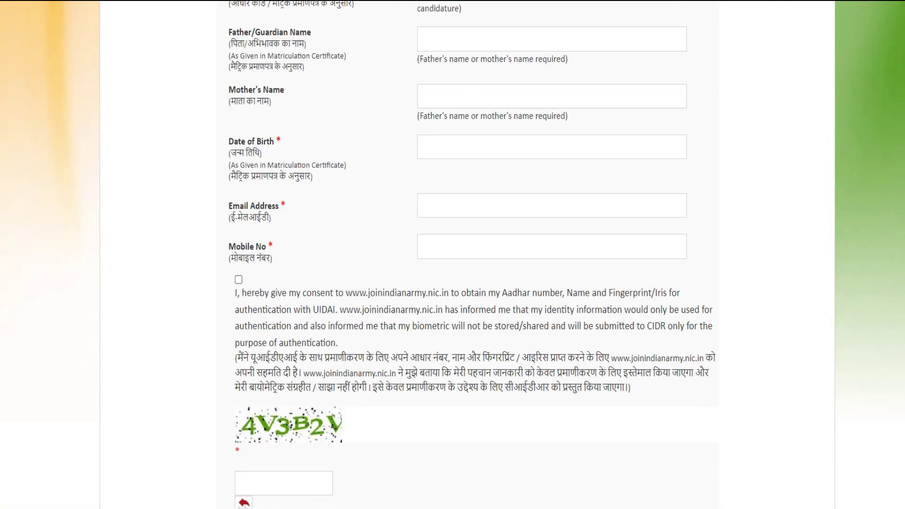
click(492, 206)
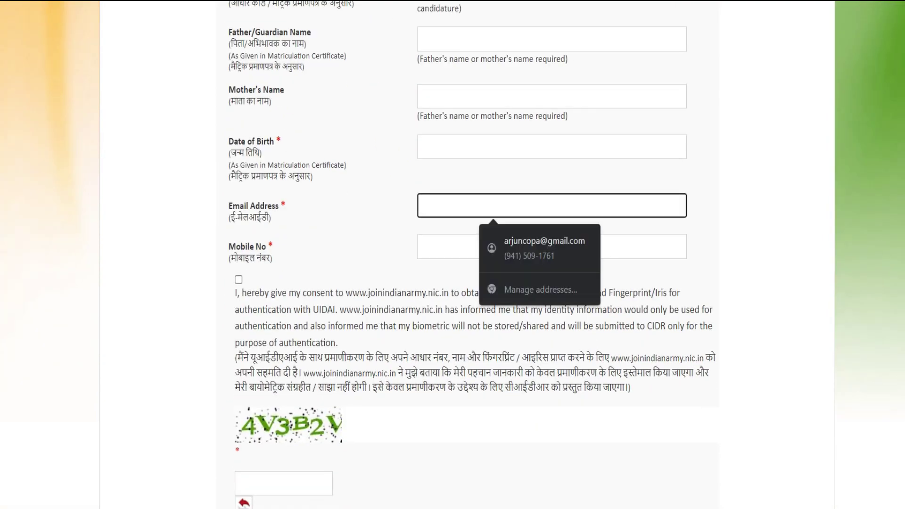
click(493, 245)
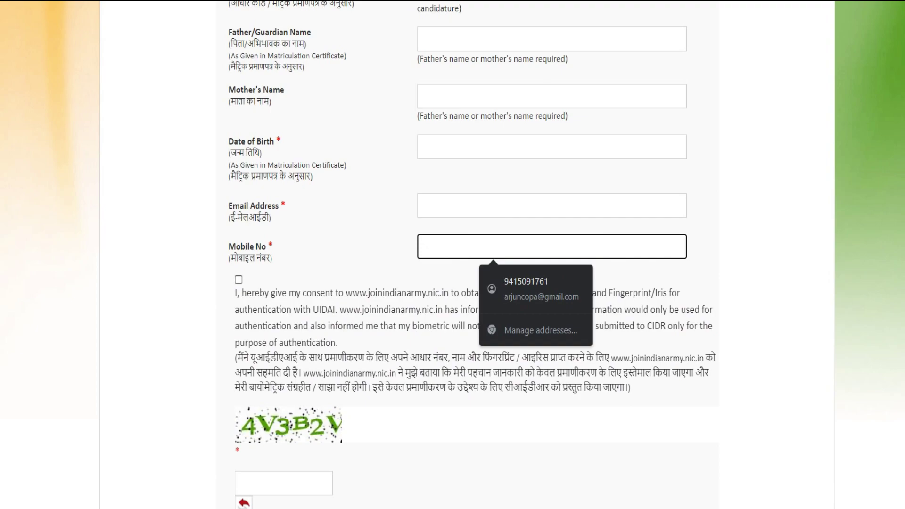
Give consent to the Aadhar authentication, fill in the captcha, and submit the registration form
scroll(466, 254, down, 4)
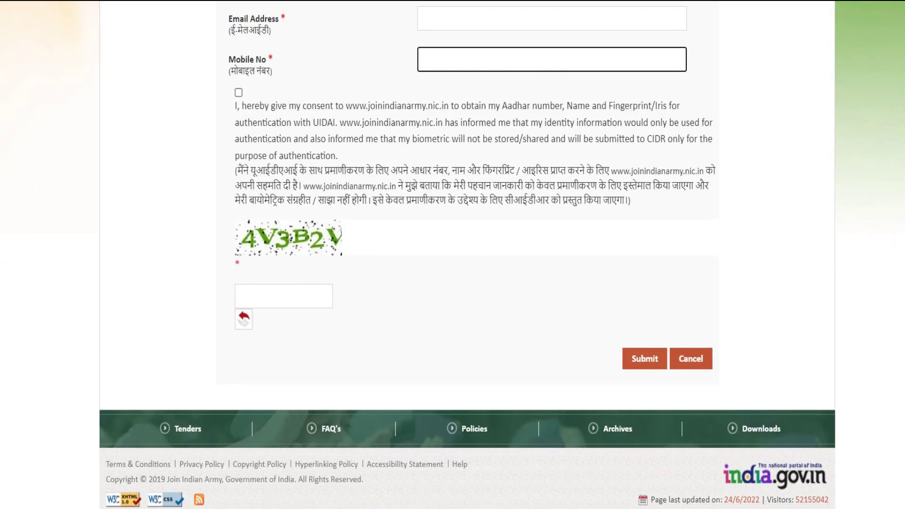
click(238, 92)
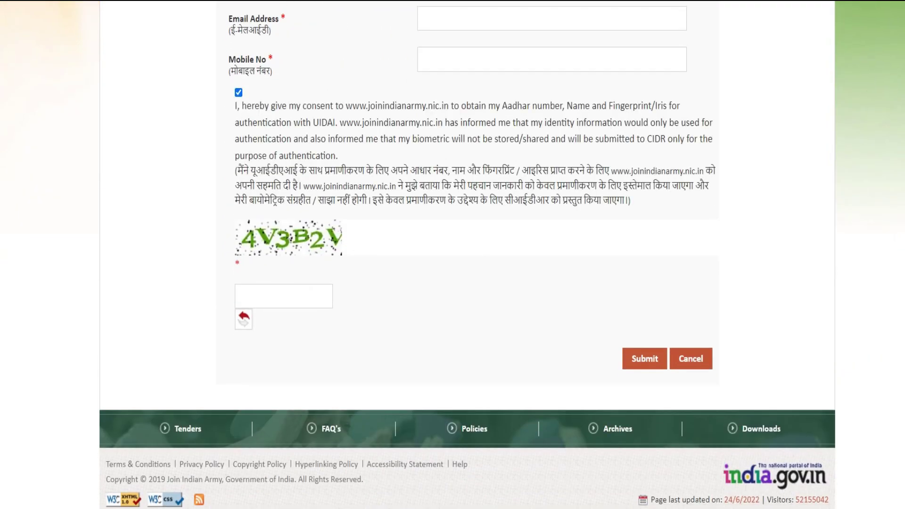
click(283, 296)
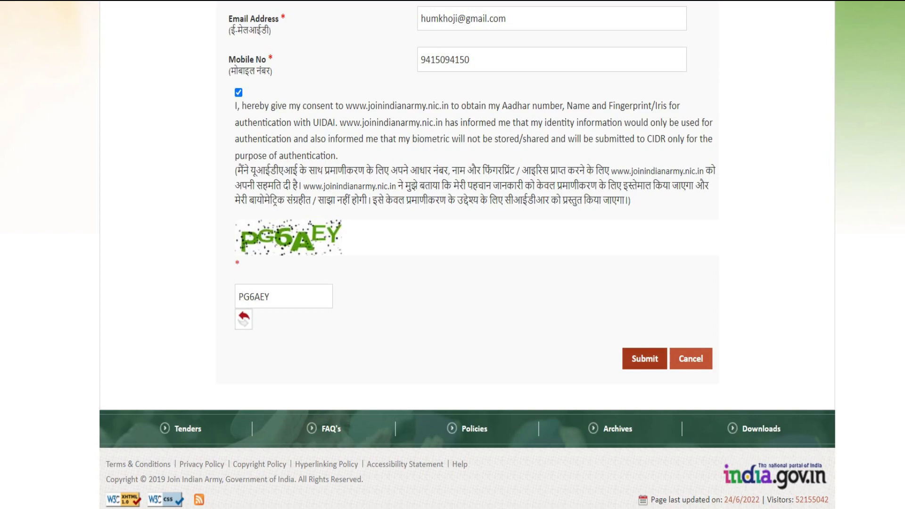
click(644, 358)
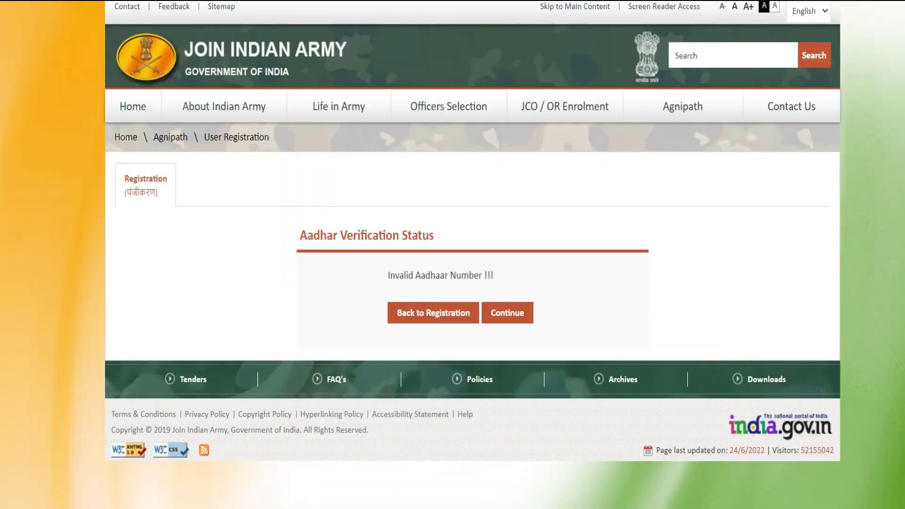